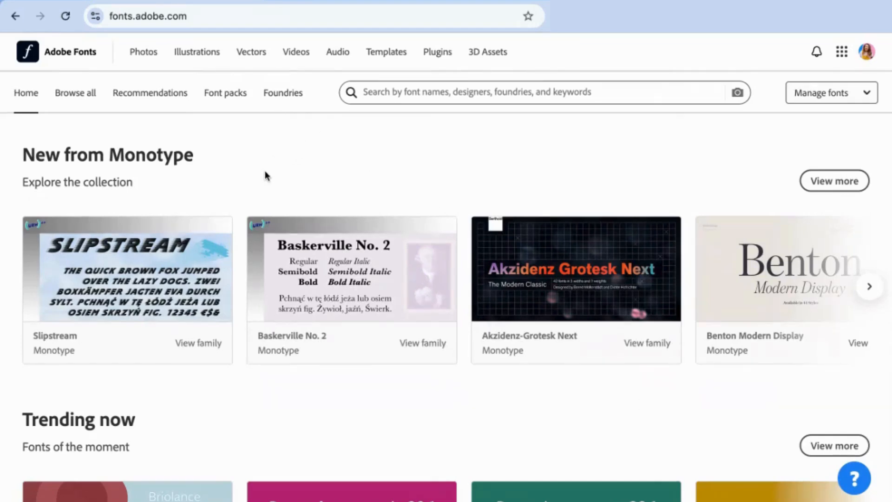
- Look through the featured font collections on the Adobe Fonts home page
scroll(283, 174, "down", 7)
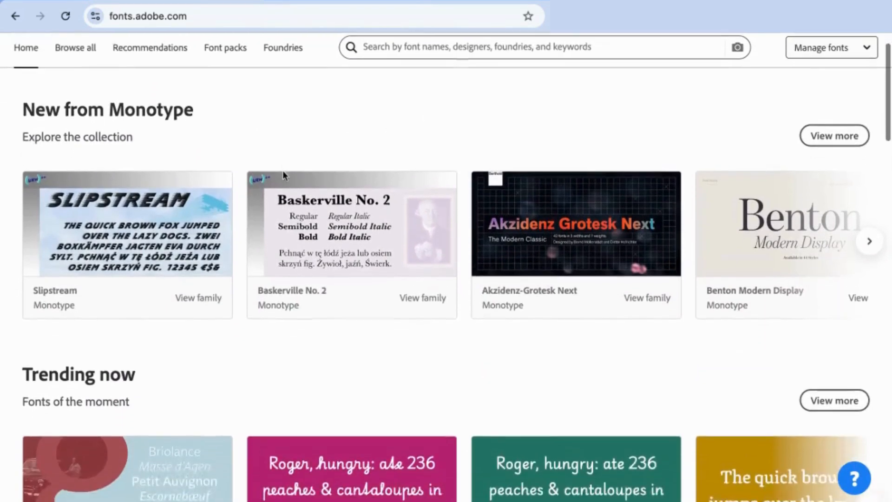
scroll(287, 176, "down", 10)
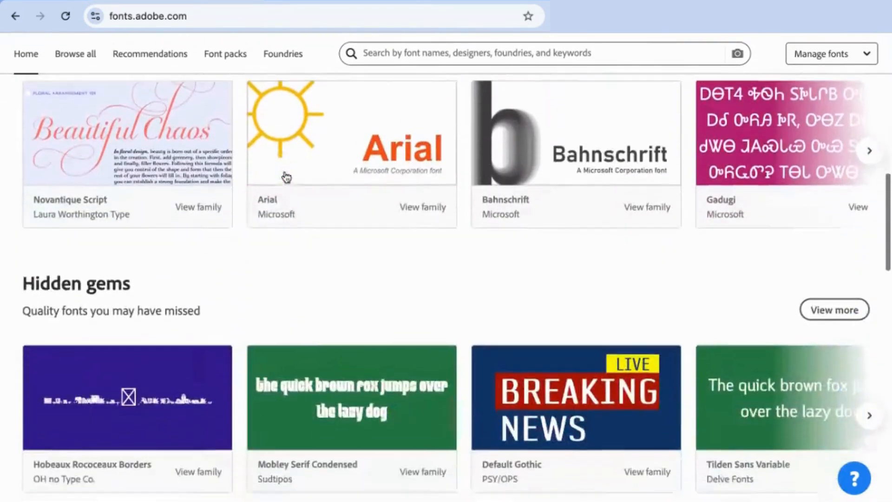
scroll(286, 176, "up", 17)
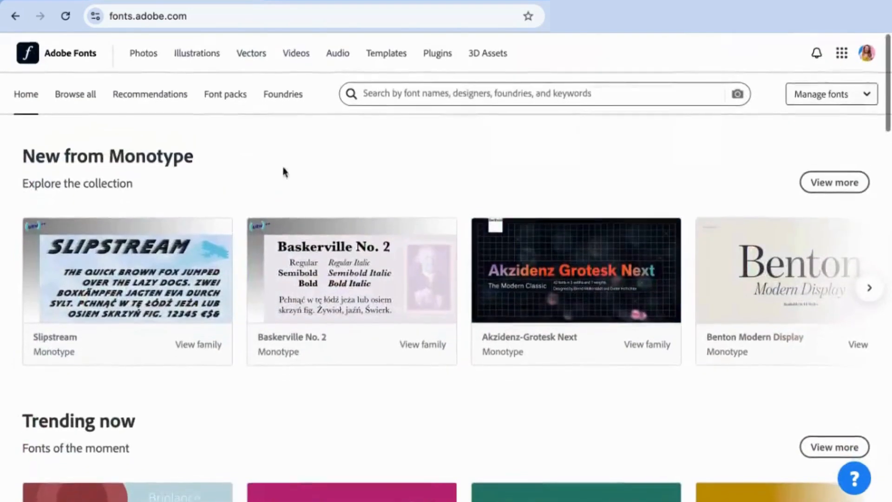
- Open the full font catalogue and examine its tag, classification and property filters
left_click(82, 107)
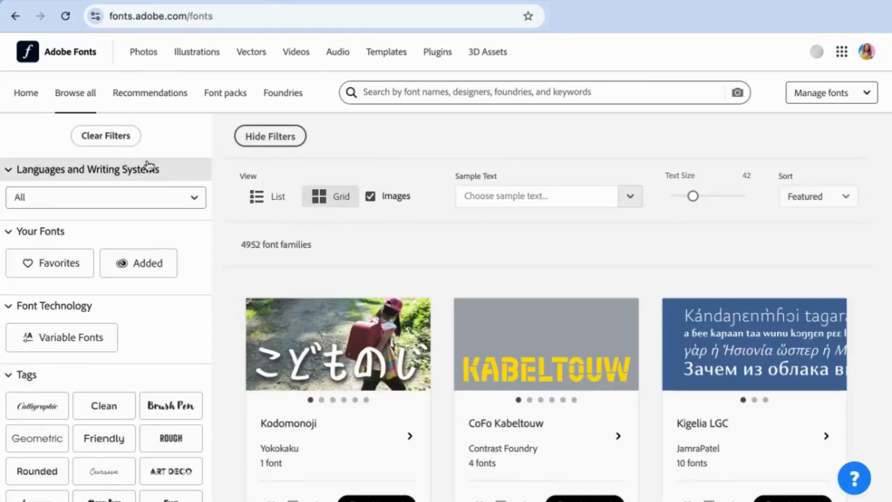
scroll(147, 158, "down", 4)
scroll(147, 160, "down", 4)
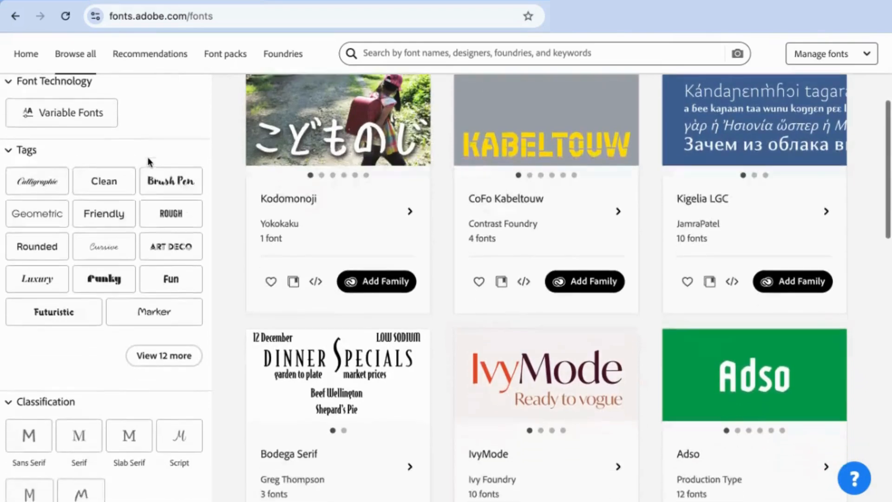
scroll(130, 264, "down", 3)
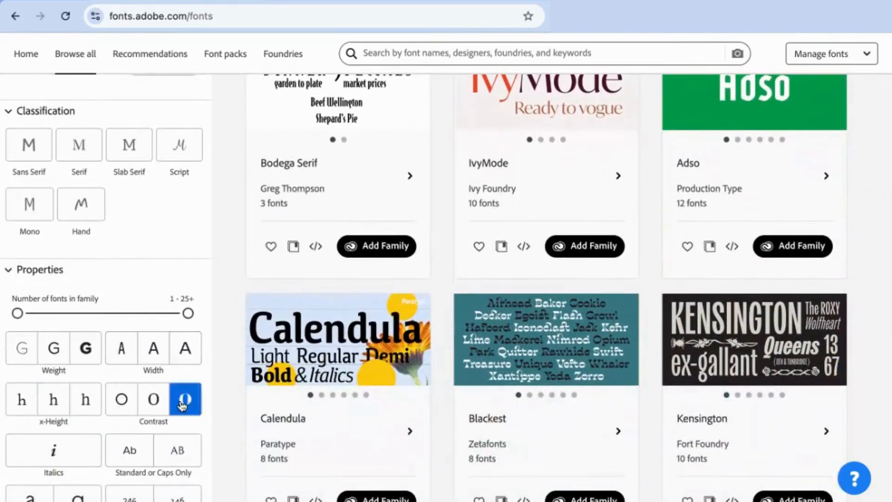
scroll(103, 423, "down", 2)
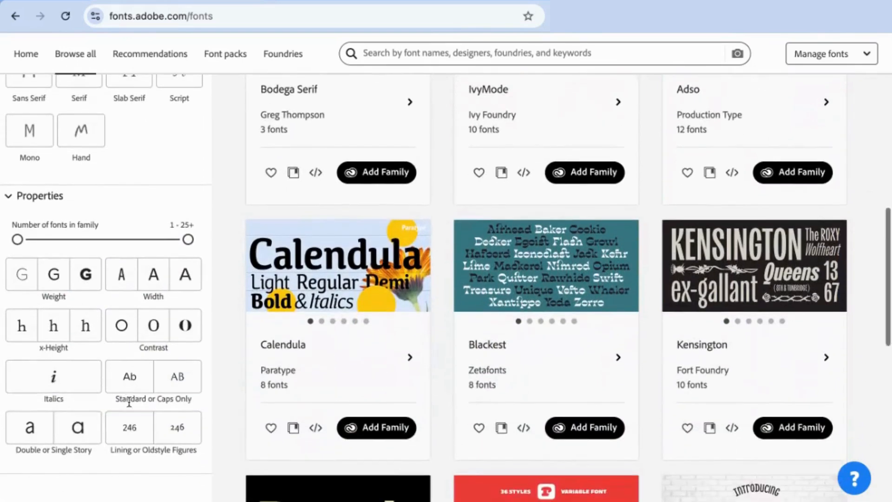
scroll(102, 420, "up", 4)
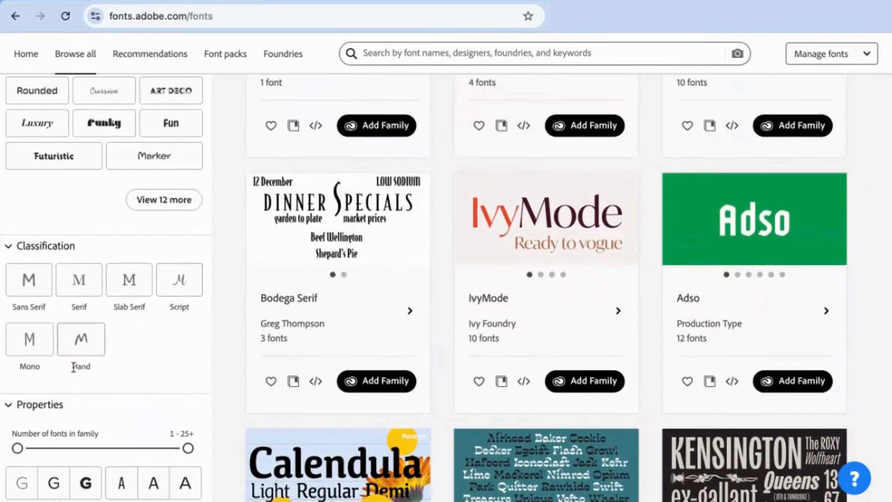
scroll(140, 323, "up", 5)
scroll(144, 322, "up", 1)
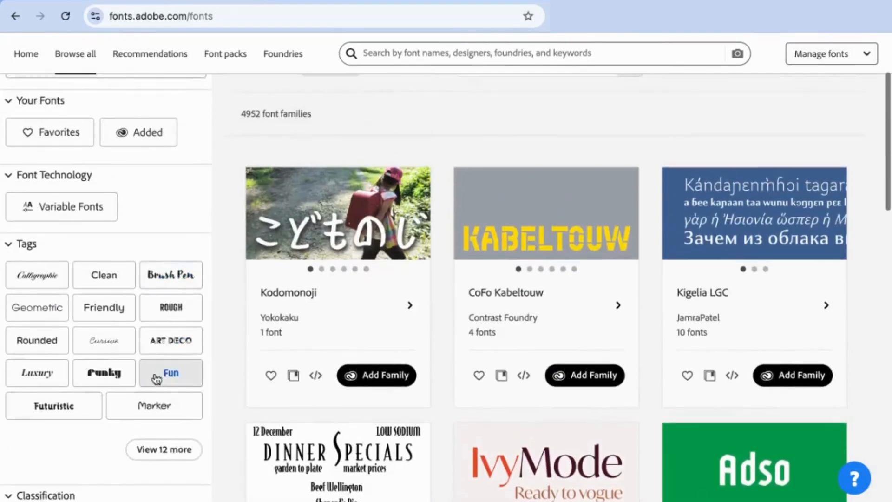
- Filter the font catalogue by the Fun tag and look through the matching font families
left_click(180, 377)
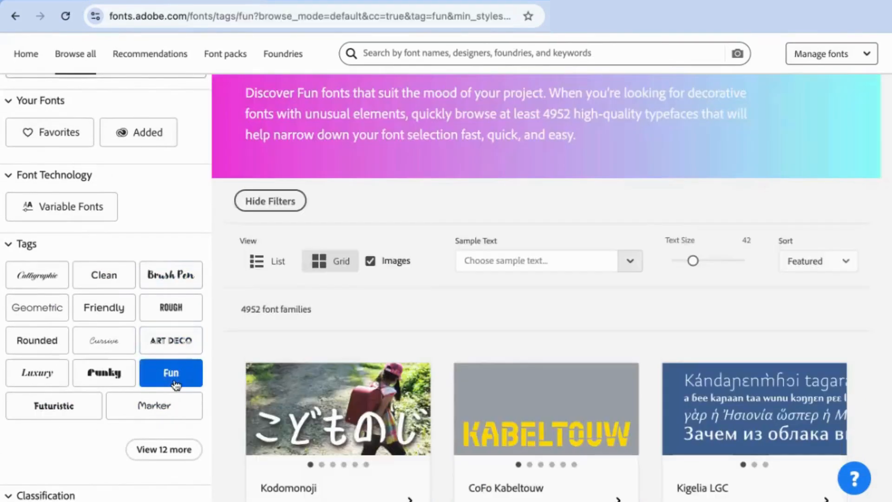
scroll(504, 305, "down", 6)
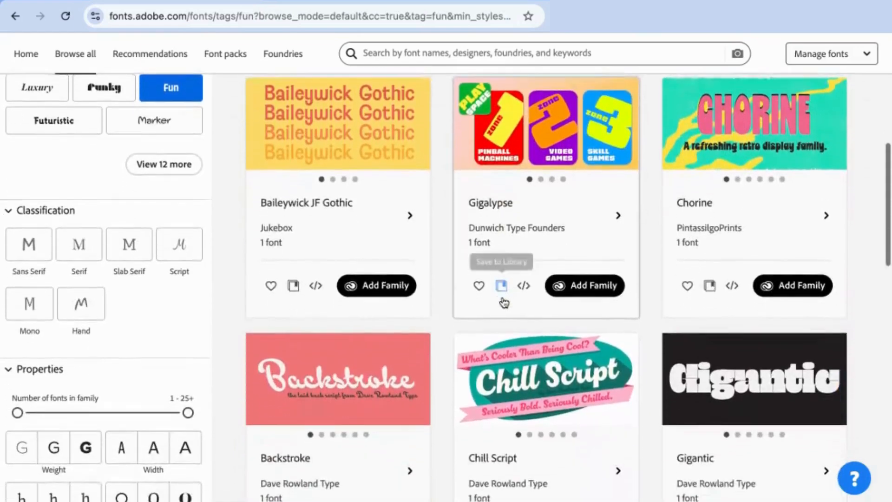
scroll(502, 302, "down", 8)
scroll(504, 305, "down", 7)
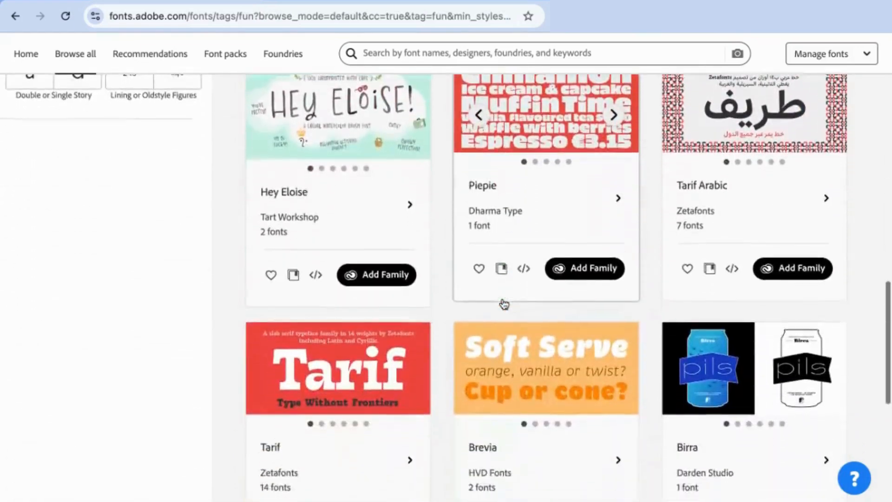
scroll(519, 302, "up", 7)
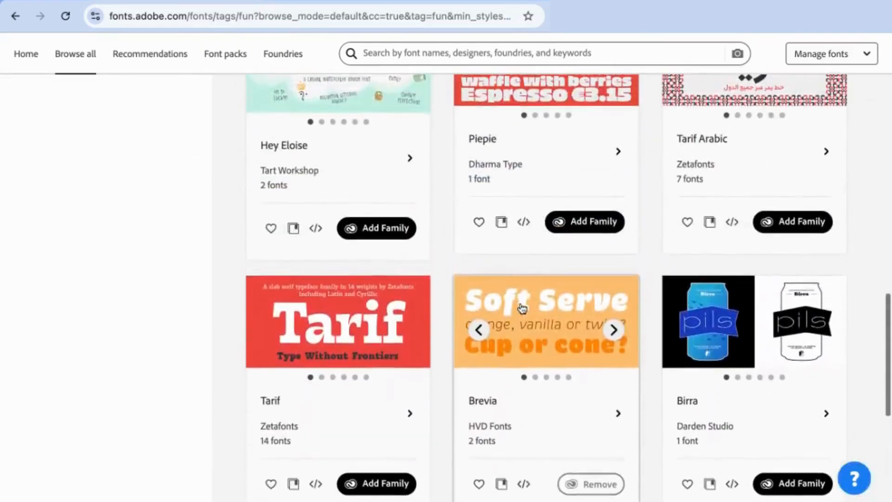
scroll(523, 311, "up", 10)
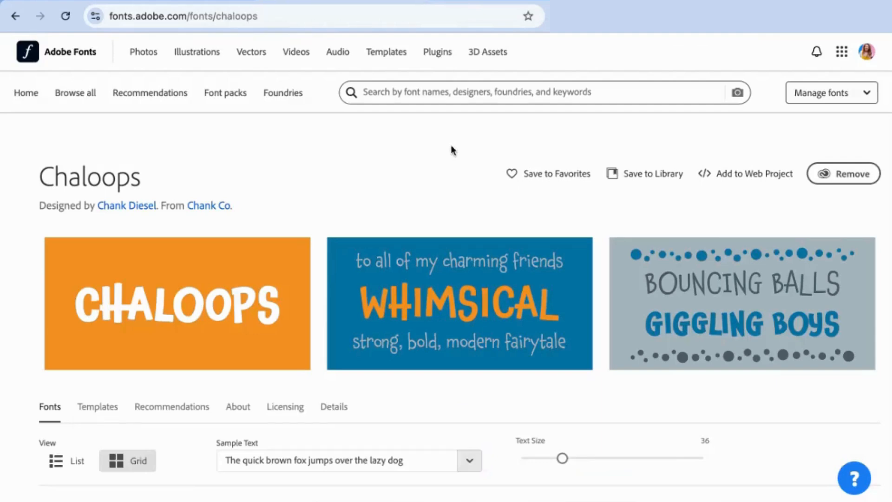
- Examine the Chaloops family page, including its sample images and the Regular, Medium and Bold styles
mouse_move(253, 256)
scroll(290, 235, "down", 2)
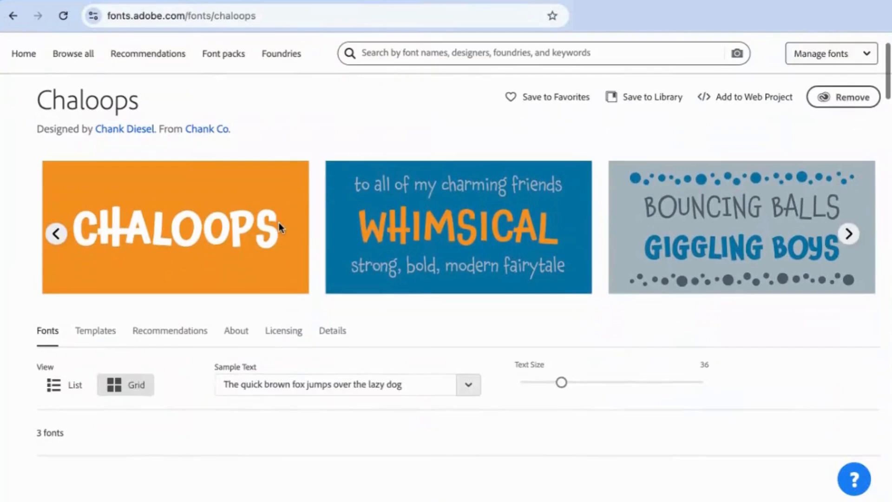
scroll(278, 223, "down", 5)
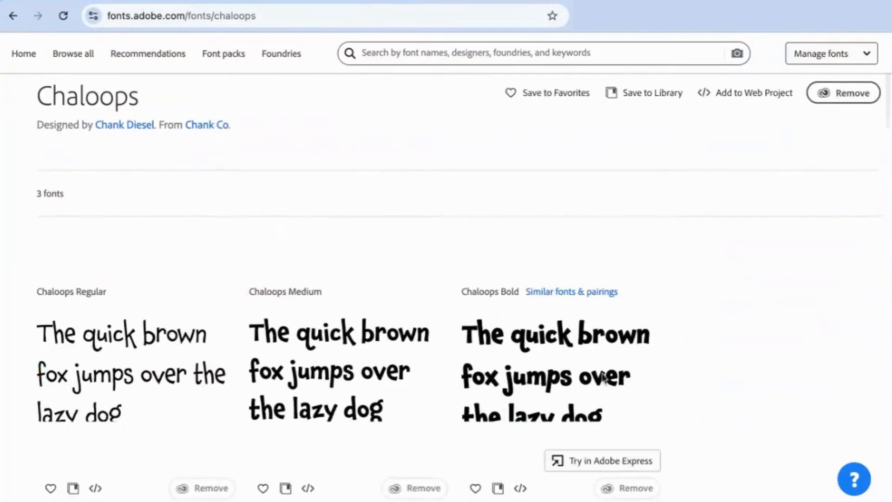
scroll(540, 343, "up", 6)
scroll(540, 344, "down", 2)
scroll(540, 346, "down", 5)
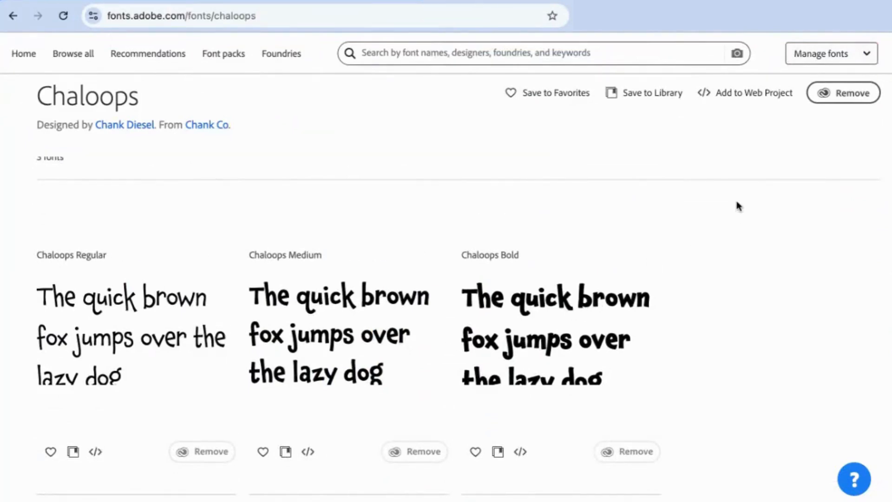
scroll(736, 204, "up", 6)
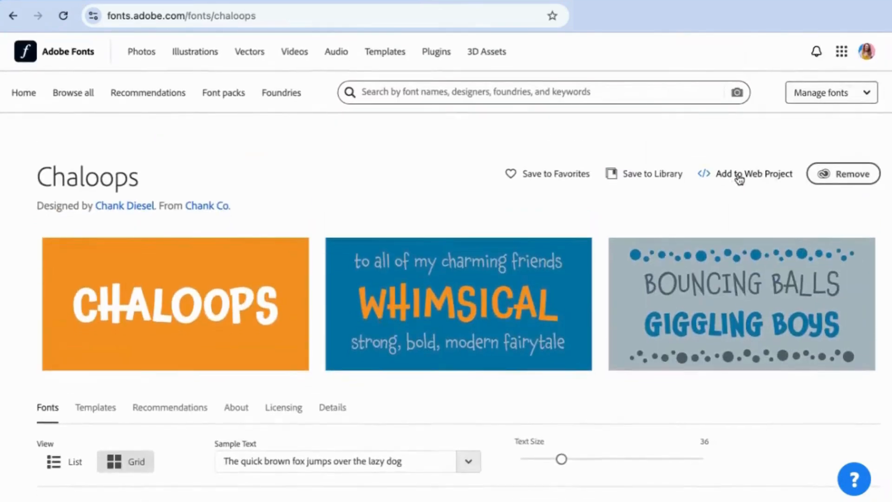
- Add only the Bold style of Chaloops to the first existing web project in the list and save the selection
left_click(739, 178)
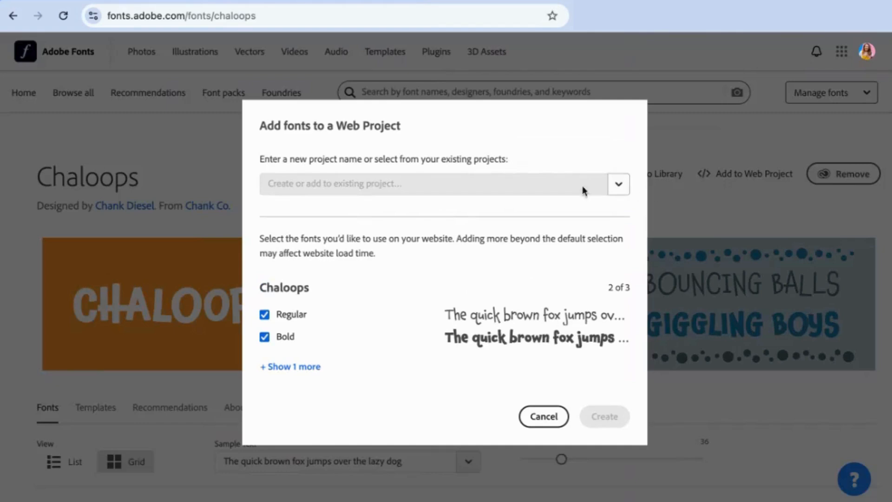
left_click(618, 185)
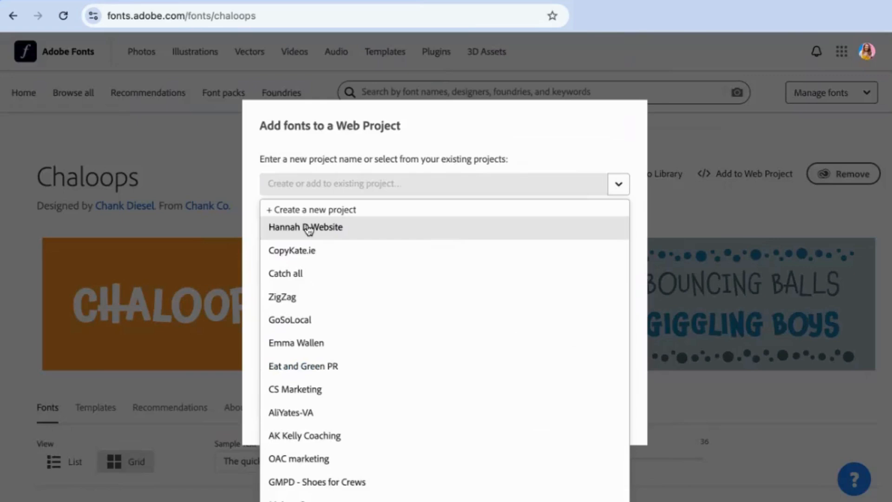
left_click(308, 229)
left_click(304, 366)
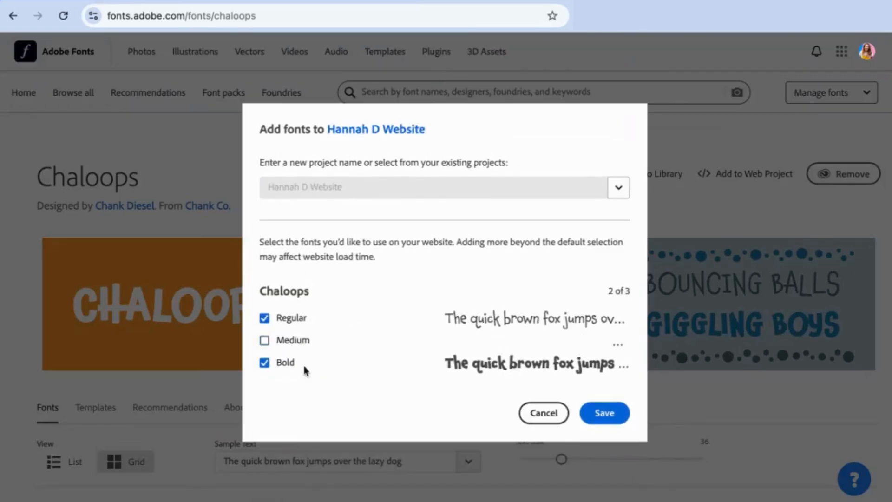
left_click(264, 317)
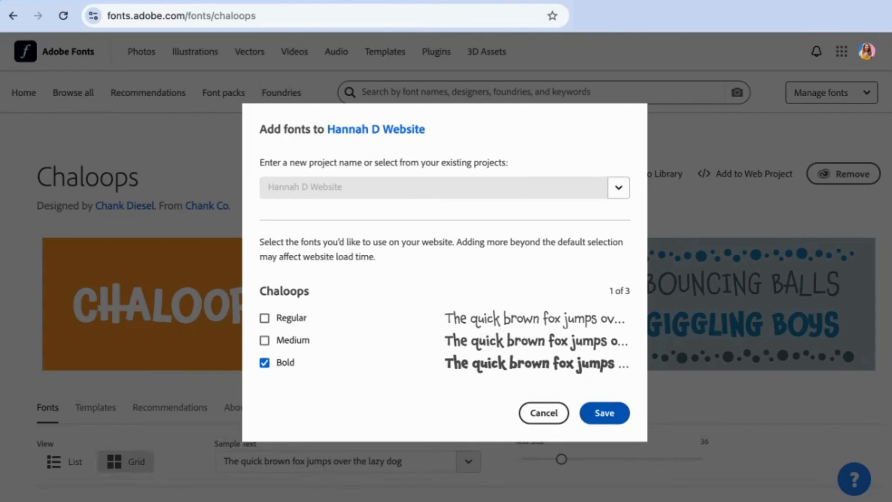
left_click(605, 413)
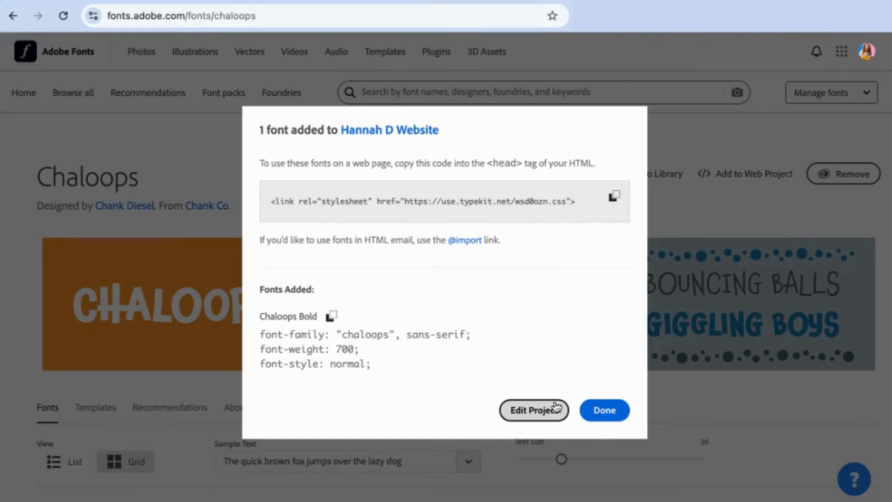
- Copy the web project's stylesheet link code for the HTML head tag
double_click(507, 197)
triple_click(506, 195)
key("ctrl+c")
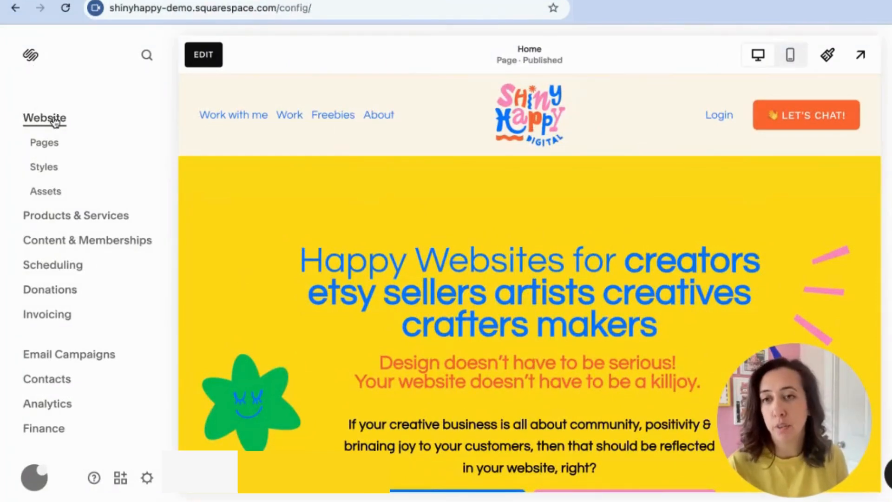
left_click(39, 144)
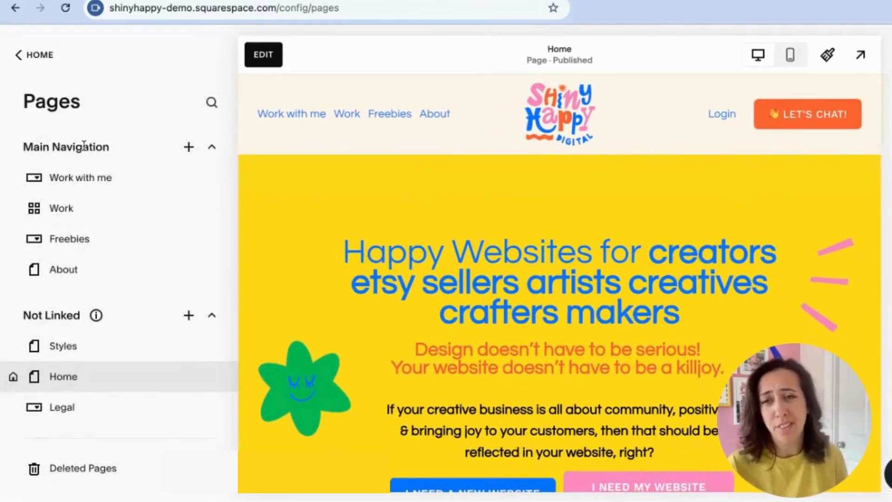
scroll(83, 145, "down", 3)
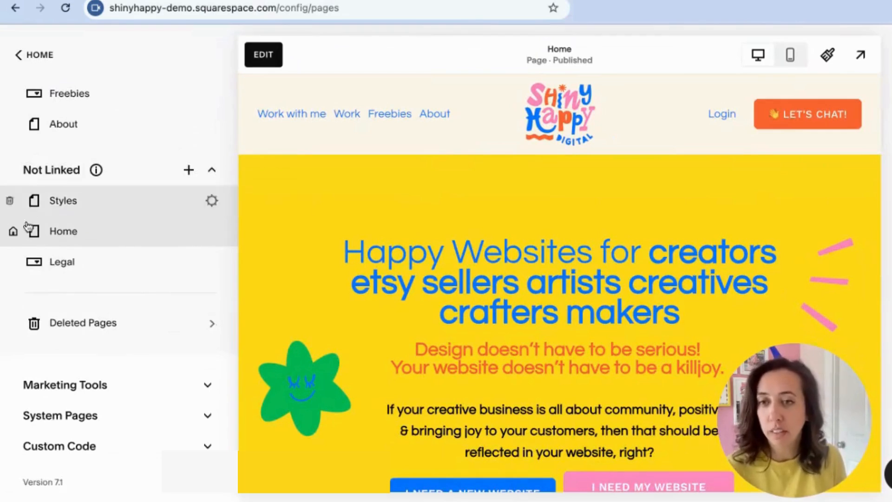
left_click(65, 448)
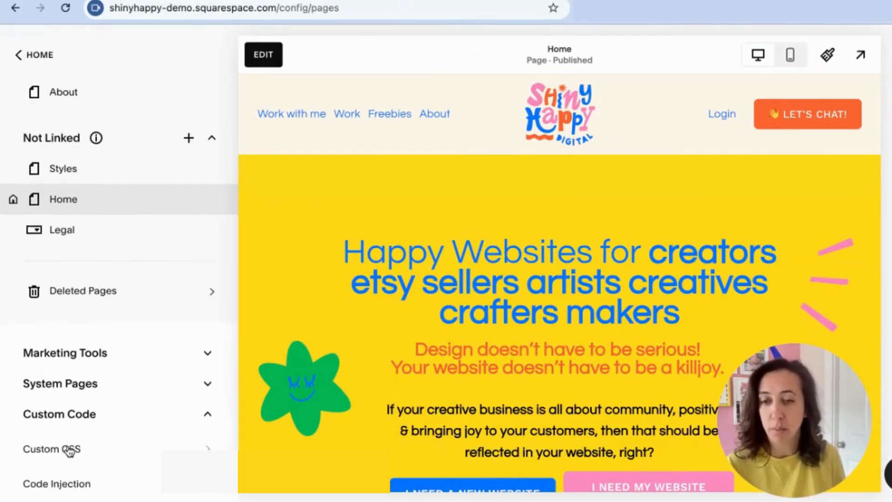
left_click(66, 467)
left_click(83, 287)
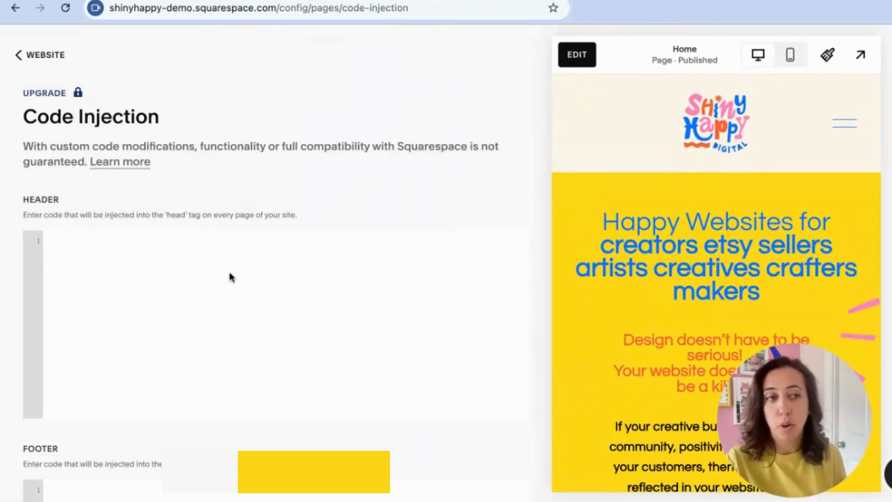
key("ctrl+v")
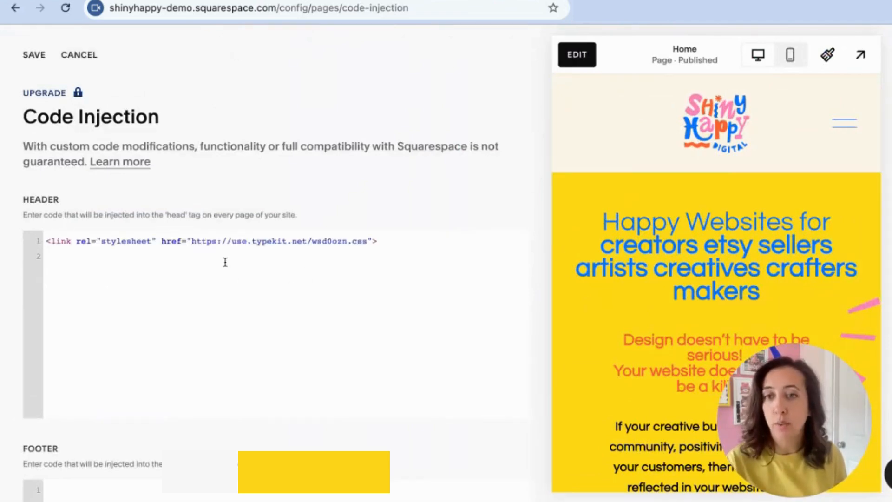
left_click(28, 59)
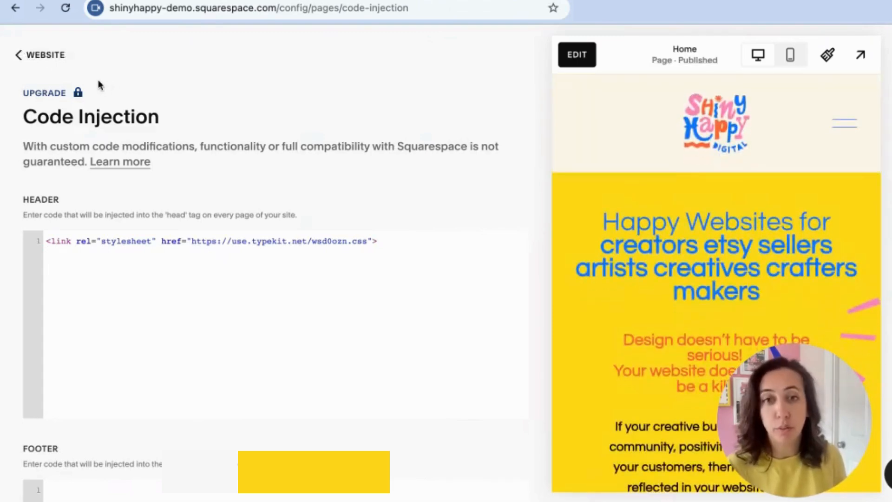
- Leave the code injection settings and open the site's Custom CSS editor
left_click(39, 64)
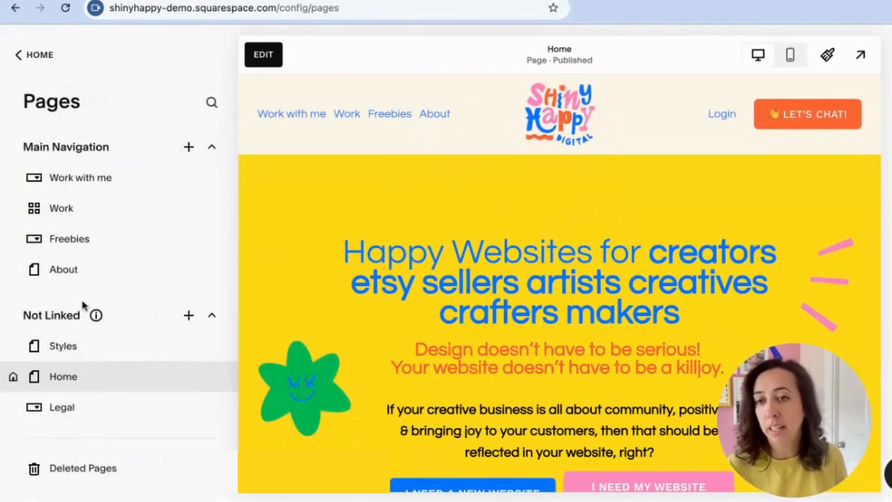
scroll(85, 344, "down", 3)
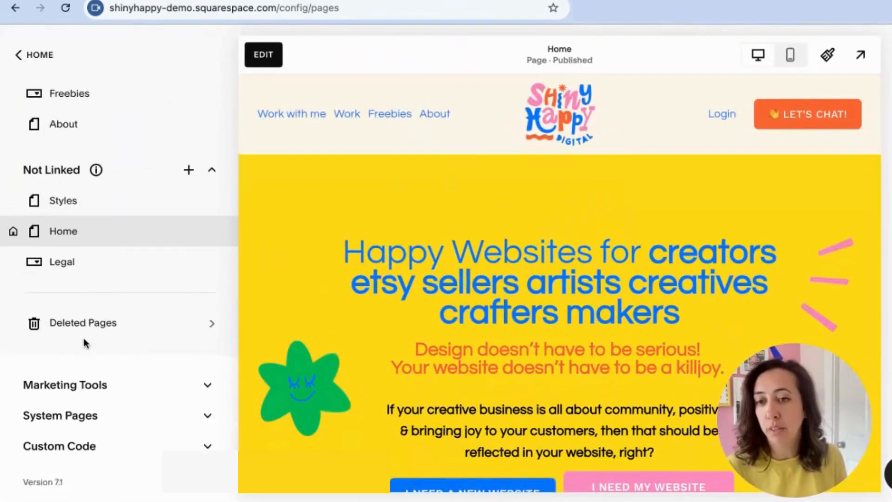
left_click(86, 447)
left_click(56, 433)
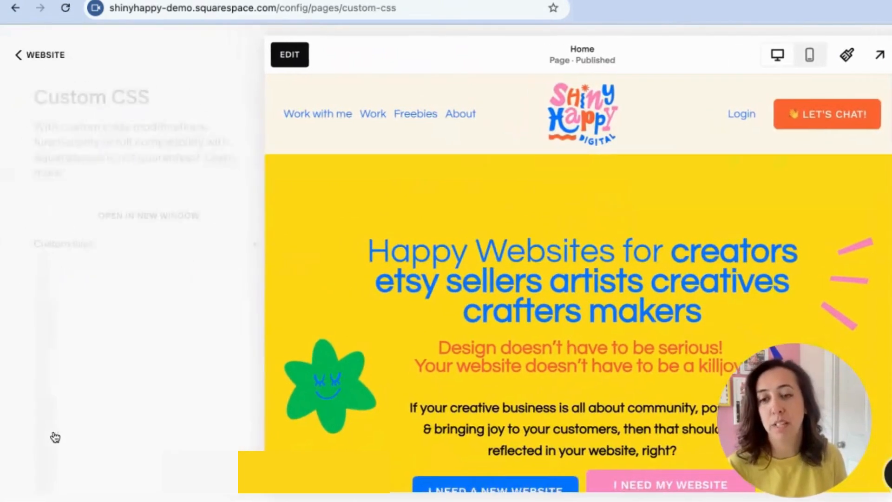
left_click(80, 315)
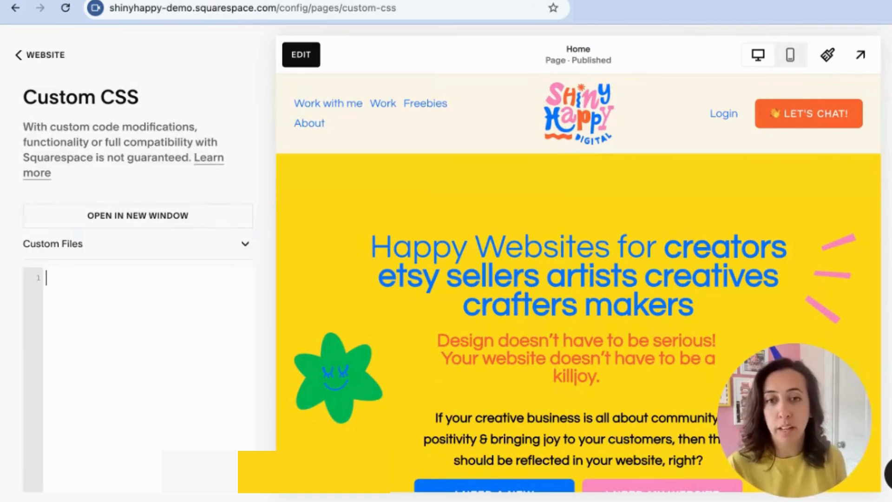
- Start the custom CSS with the comment line "//Add Adobe Font//" and a new line below it
left_click(91, 280)
type("//")
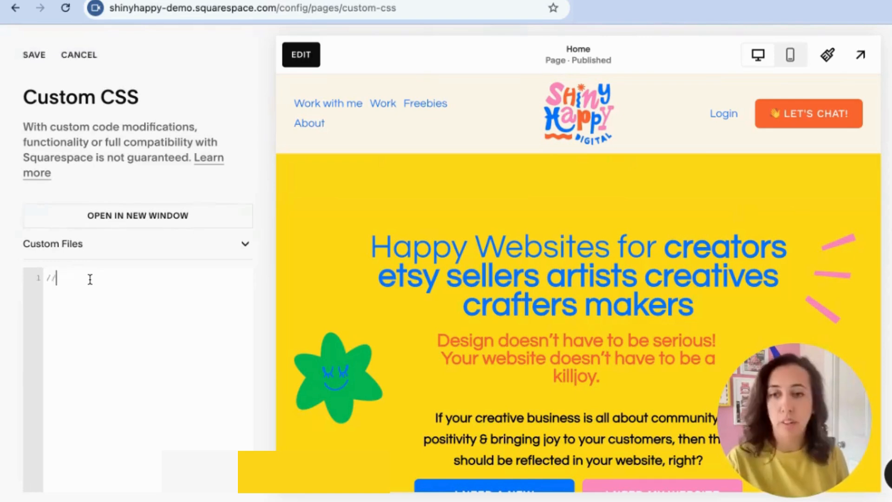
type("Add ")
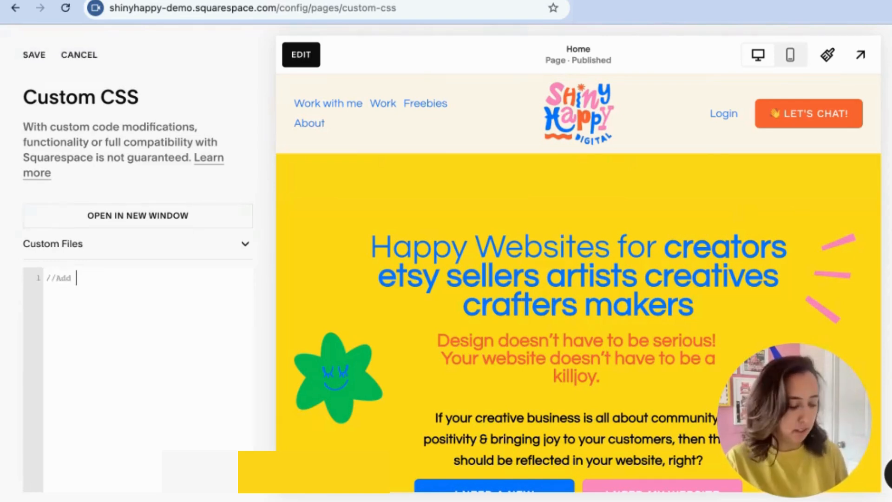
type("Adobe Font")
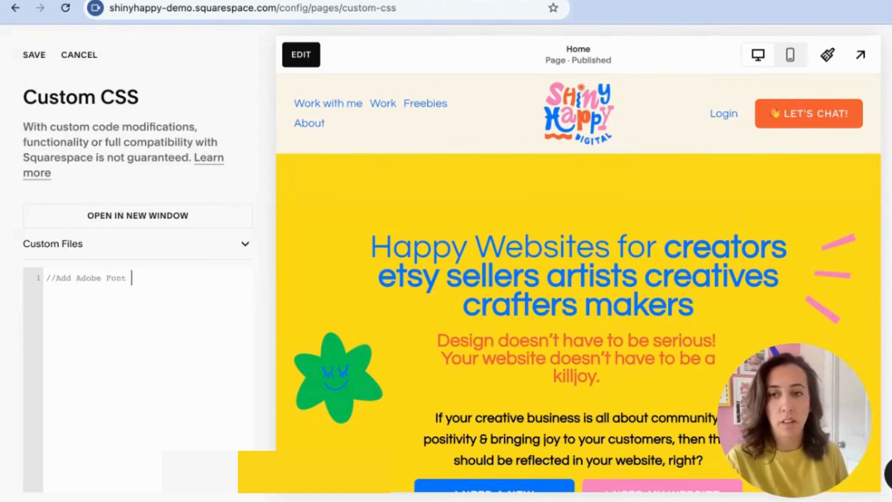
key("BackSpace")
type("//")
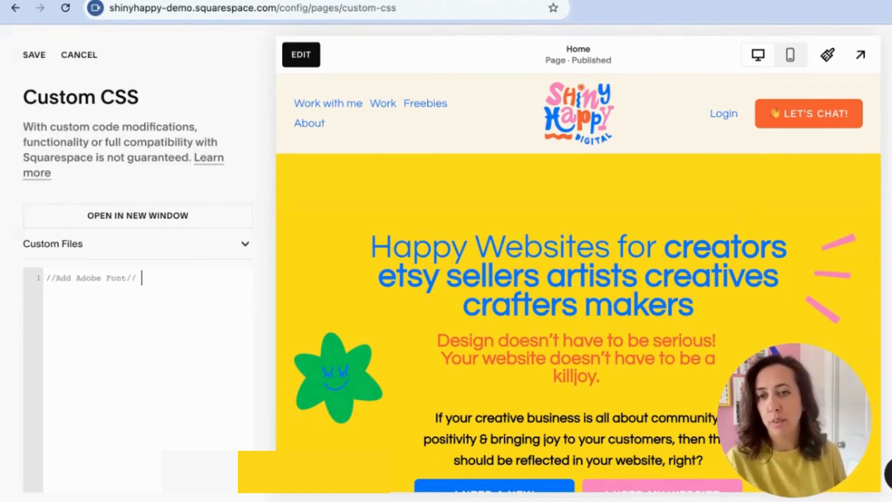
key("Return")
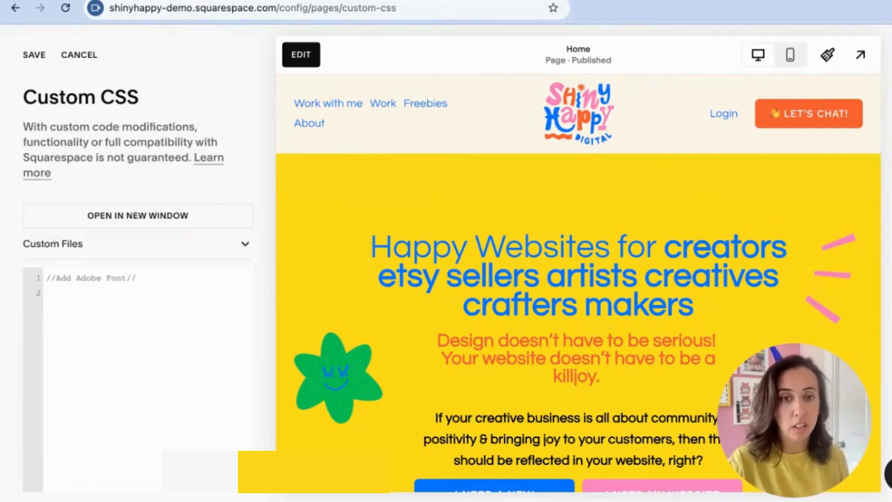
- Add an h1 rule with Chaloops Bold's declarations copied from Adobe Fonts: font-family "chaloops", sans-serif; font-weight 700; font-style normal
type("h1{")
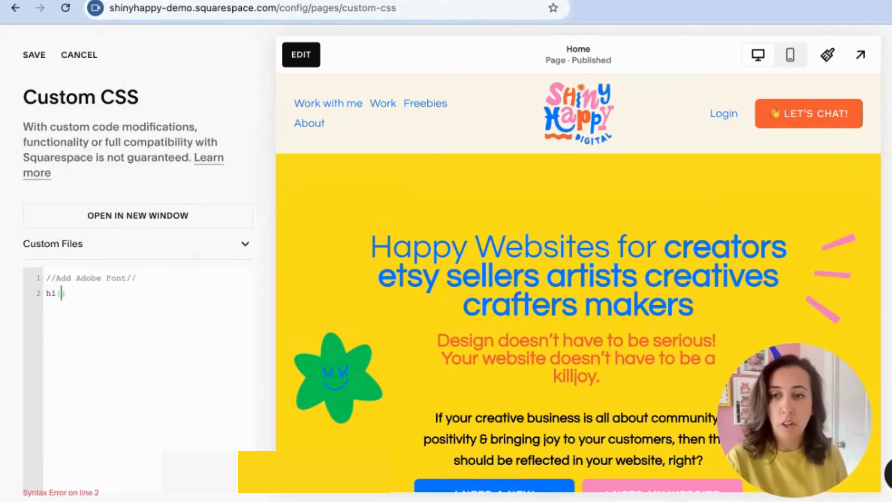
key("Return")
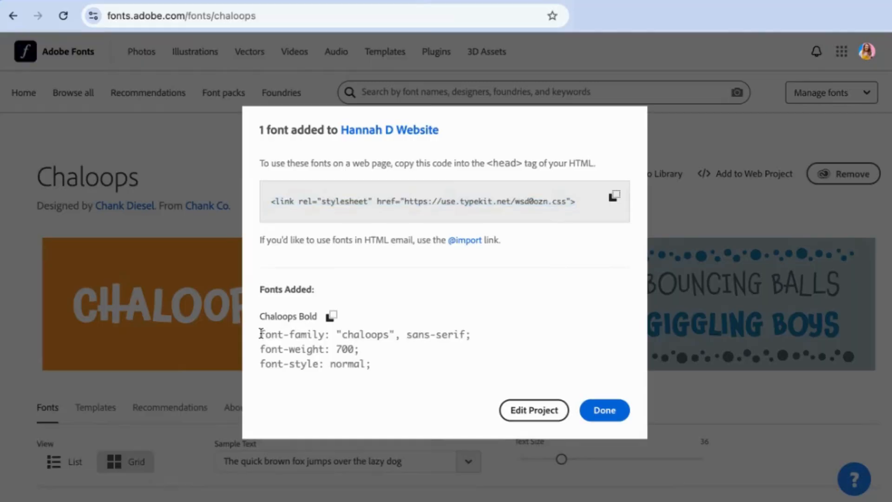
triple_click(261, 333)
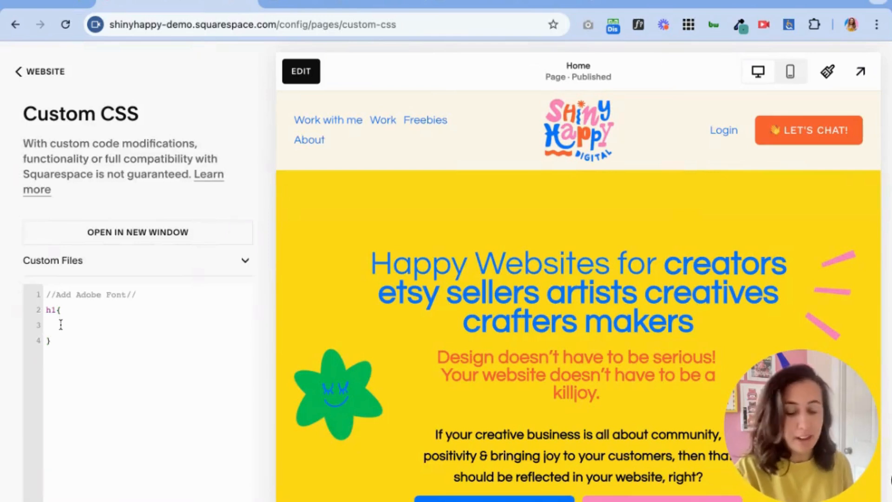
type("font-family: \"chaloops\", sans-serif; font-weight: 700; font-style: normal;")
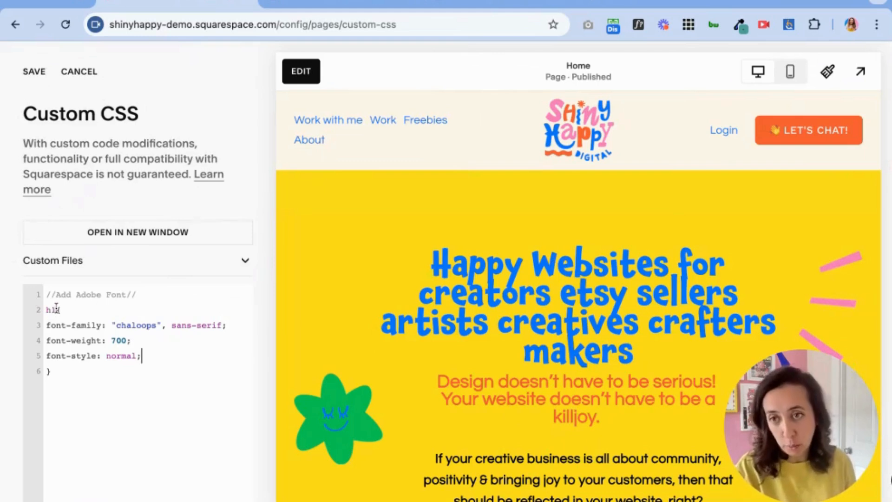
left_click(81, 374)
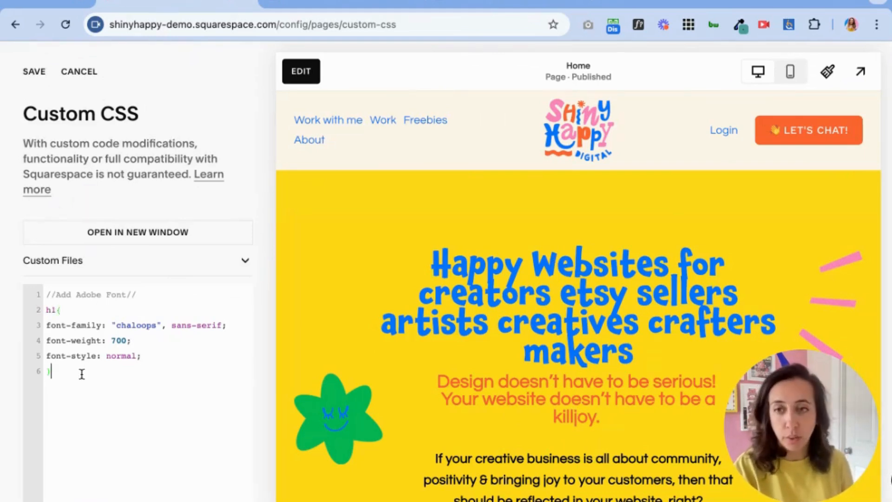
- Extend the h1 rule's selector to h2 and h3 so the font also covers those headings
left_click(56, 308)
type(", ")
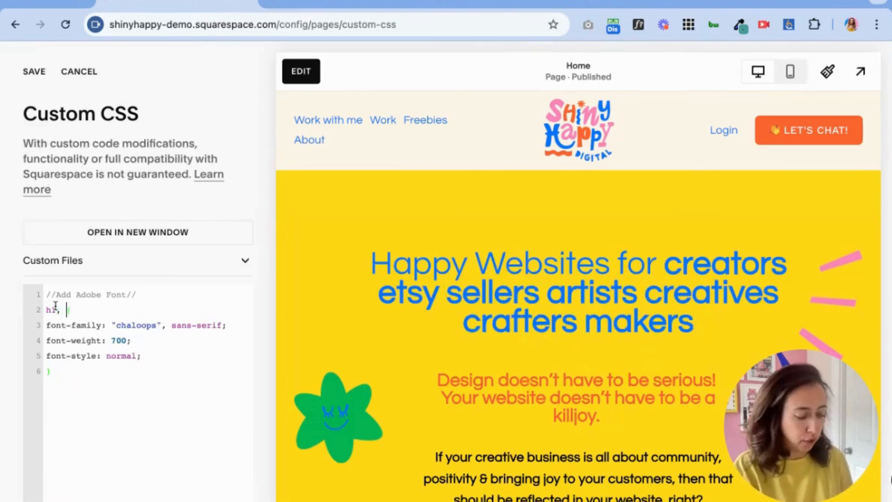
type("h2")
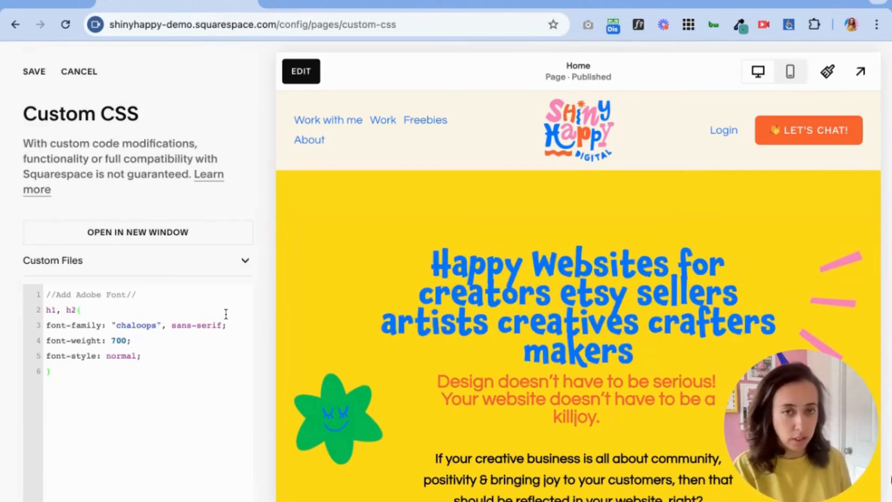
type(", h3")
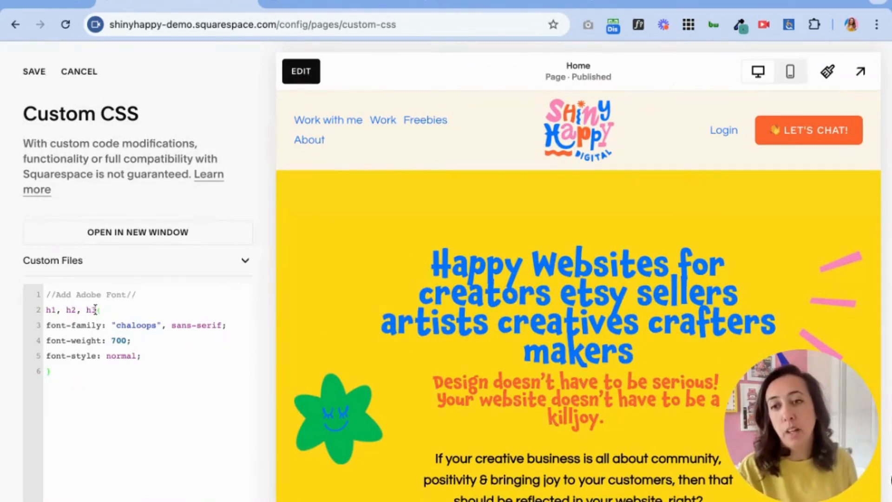
- Remove h2 and h3 from the rule's selector, leaving only h1
key("shift+Left")
key("shift+Left")
key("shift+Left")
key("shift+Left")
key("shift+Left")
key("shift+Left")
key("shift+Left")
key("shift+Left")
key("BackSpace")
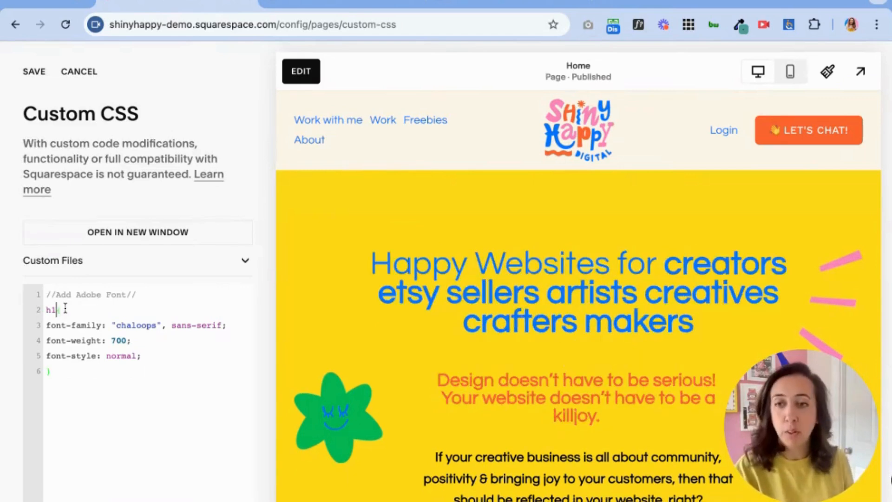